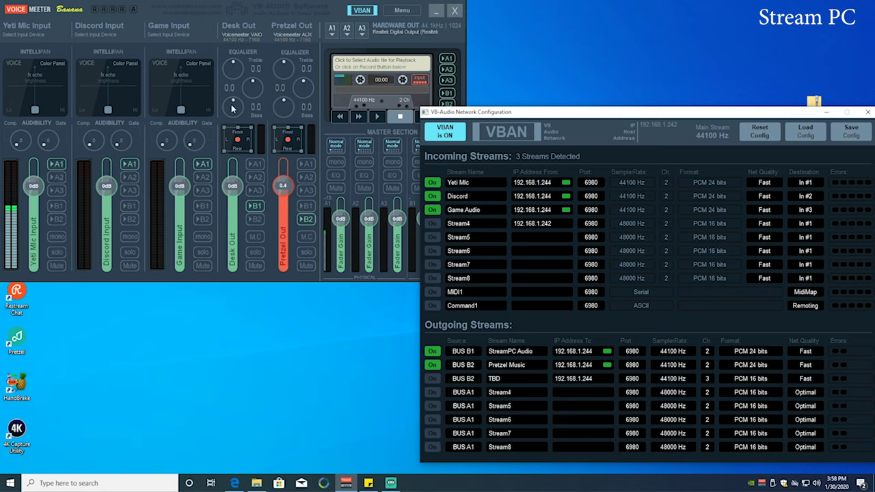
Step: Move the VBAN network configuration window higher and bring Streamlabs OBS to the front
drag(478, 111, 429, 121)
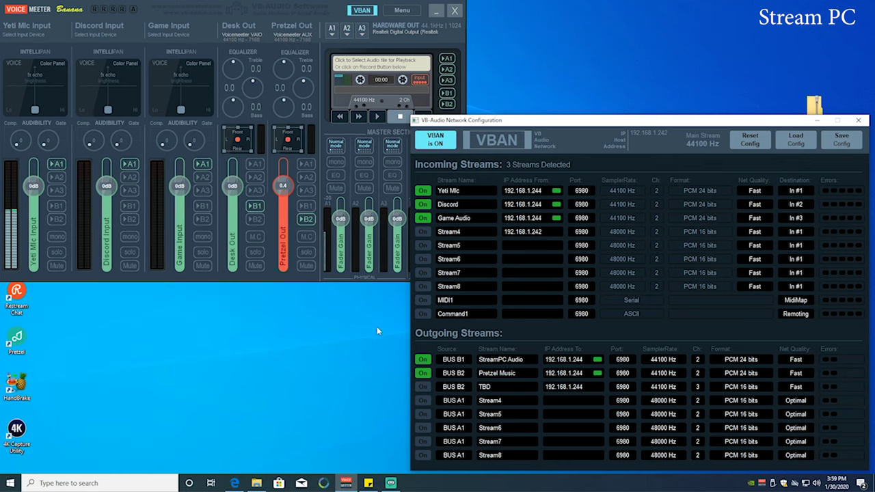
click(391, 483)
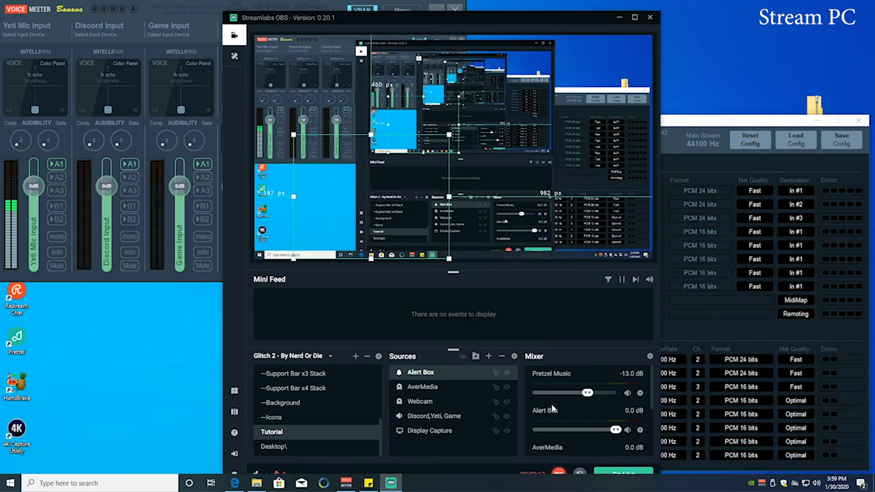
Step: Set the Discord,Yeti,Game audio capture device to Realtek Digital Output
scroll(553, 408, down, 4)
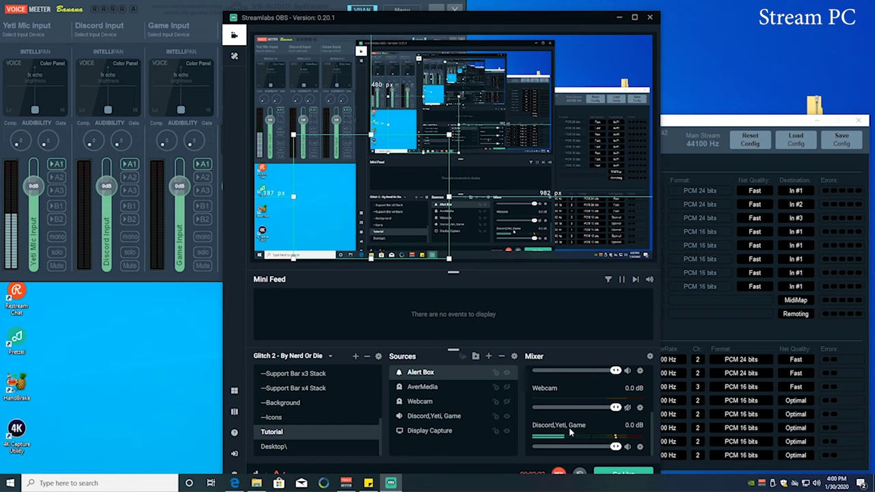
right_click(638, 447)
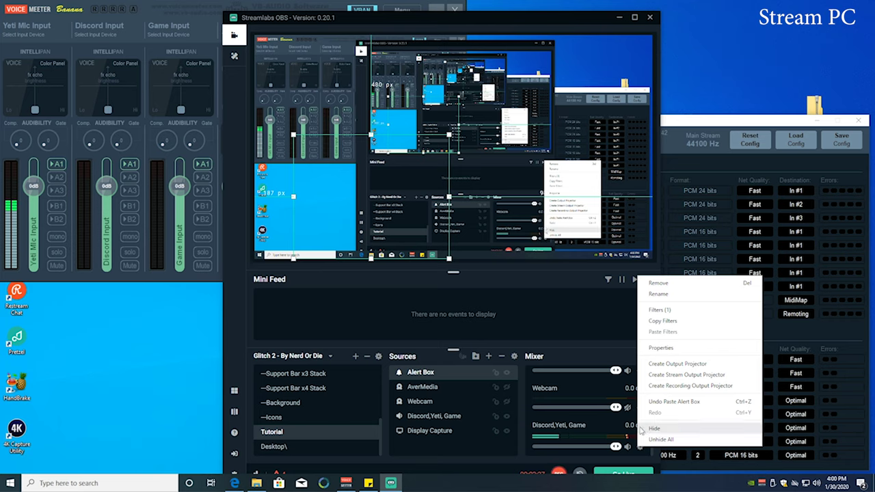
click(662, 348)
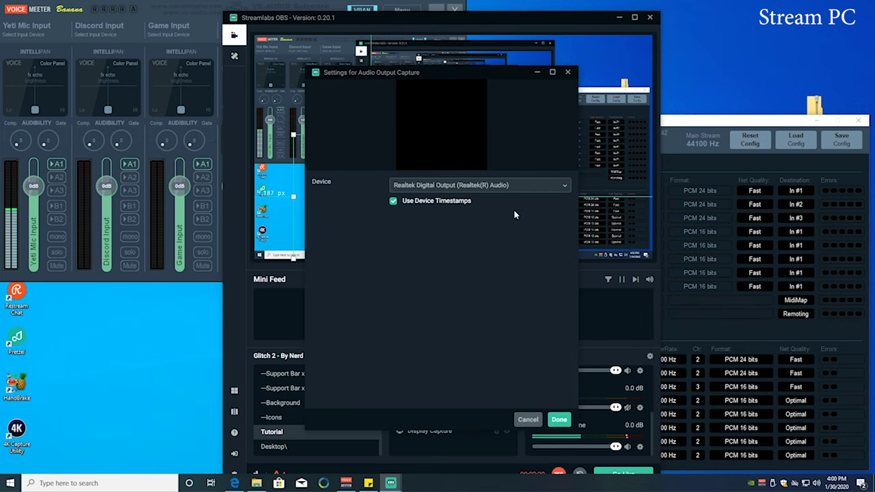
click(503, 186)
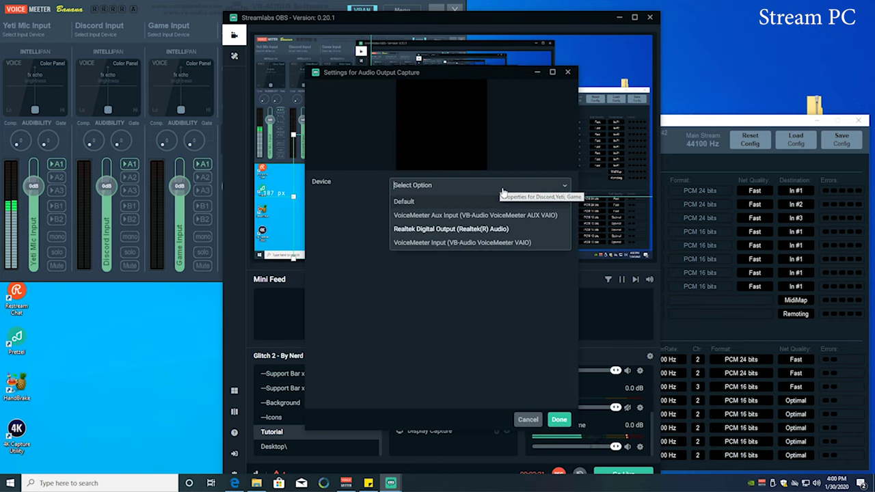
click(484, 231)
click(559, 419)
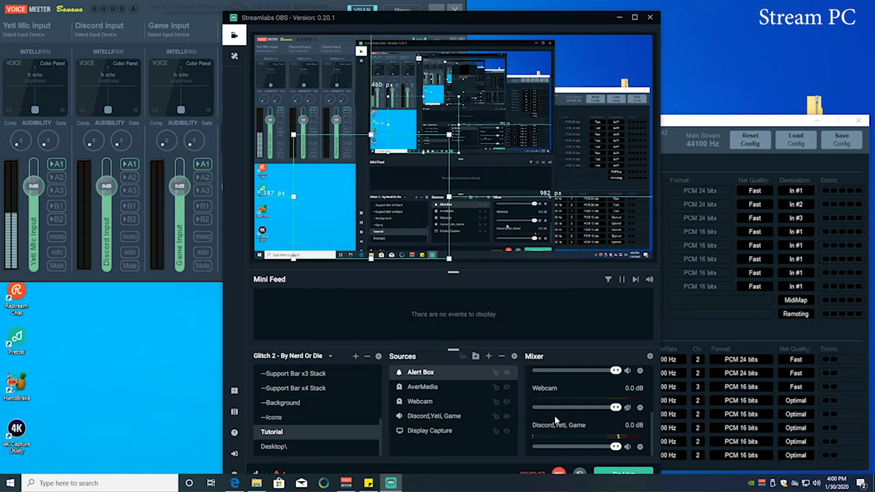
Step: Create a new Audio Output Capture source in the scene's Sources list
click(488, 356)
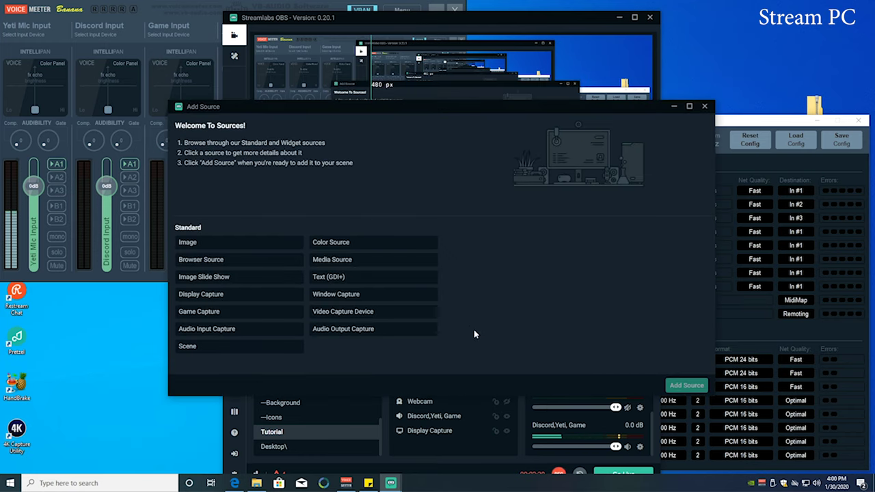
click(327, 333)
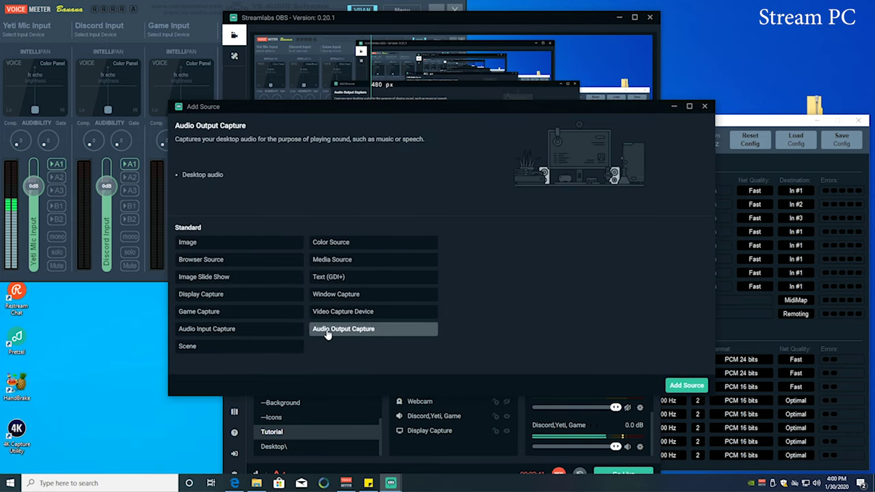
click(687, 385)
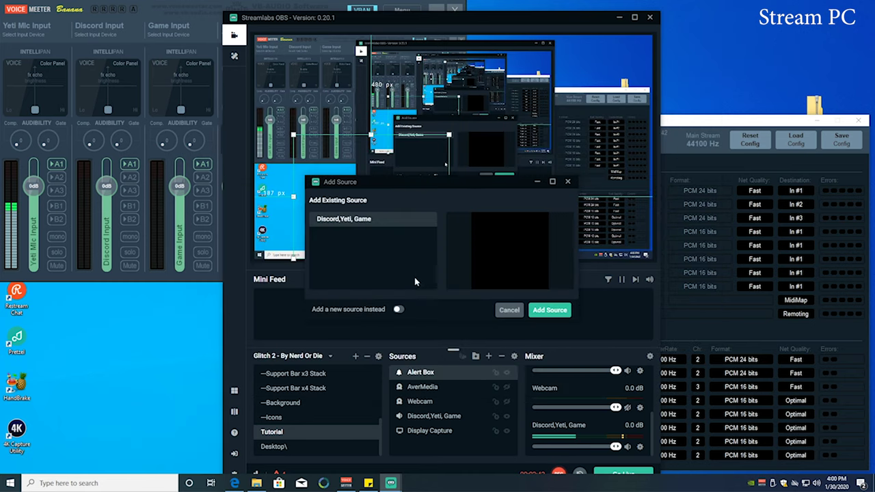
click(399, 309)
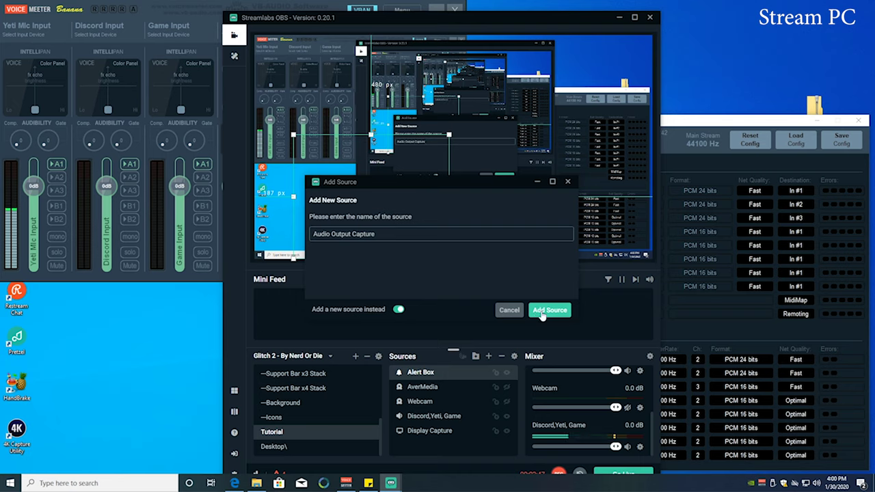
click(542, 312)
click(455, 185)
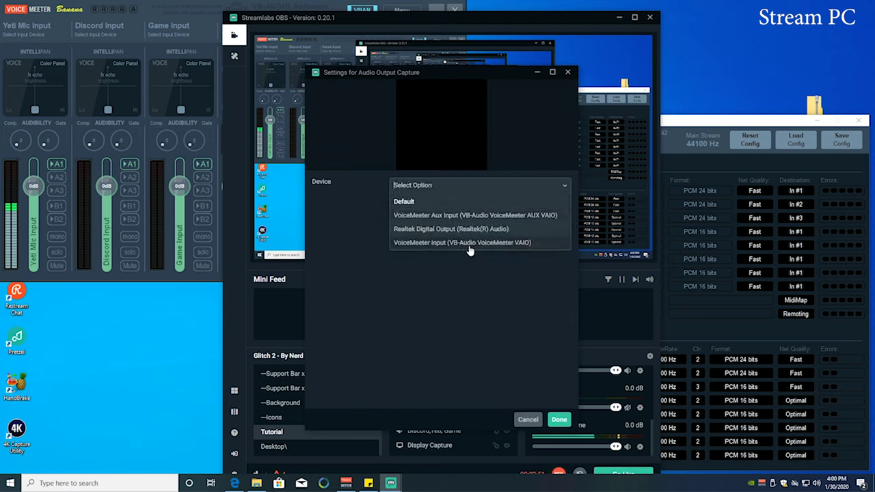
click(525, 420)
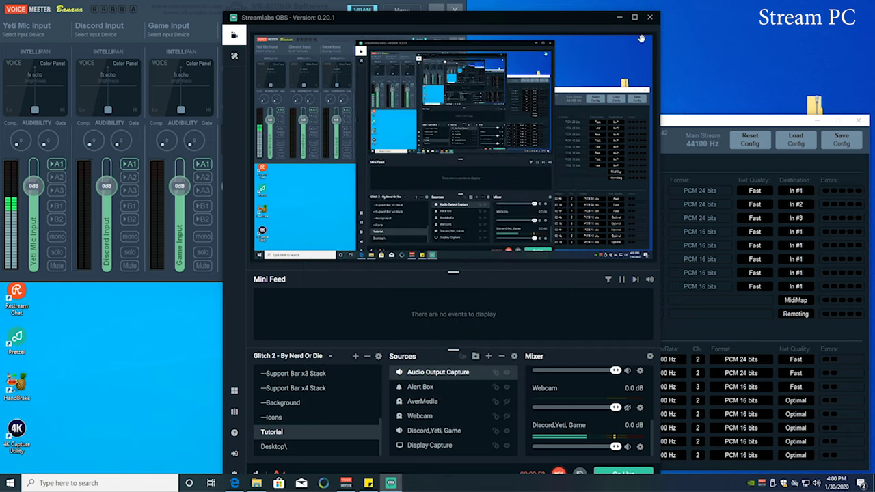
Step: Minimize Streamlabs OBS to reveal Voicemeeter Banana and the VBAN window
click(619, 18)
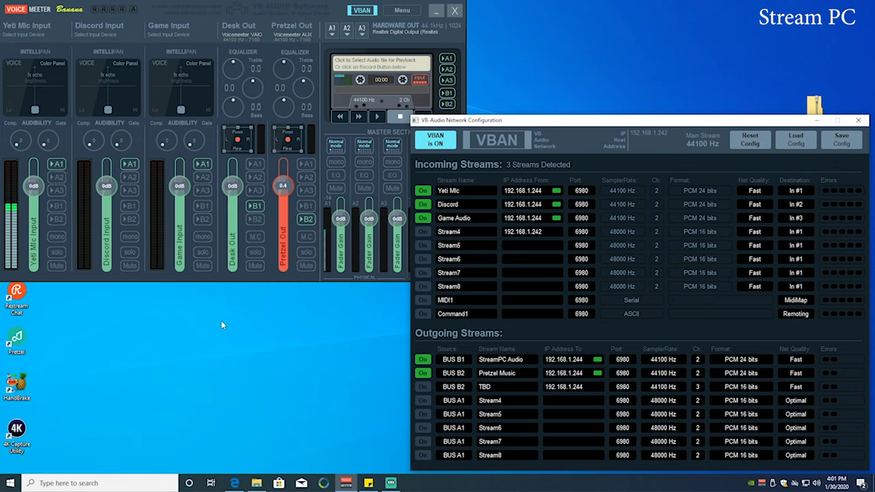
click(816, 483)
click(540, 411)
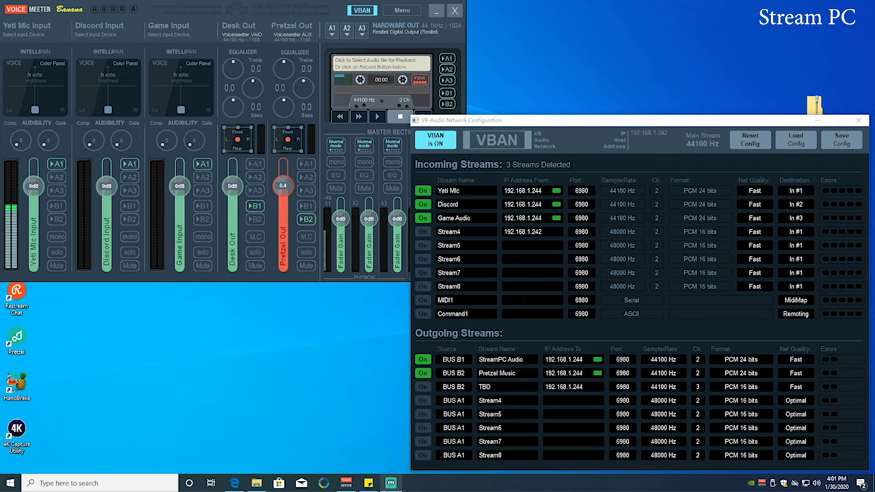
Step: Turn off B1 on the Yeti Mic Input strip and enable B1 on Desk Out
mouse_move(390, 482)
click(57, 207)
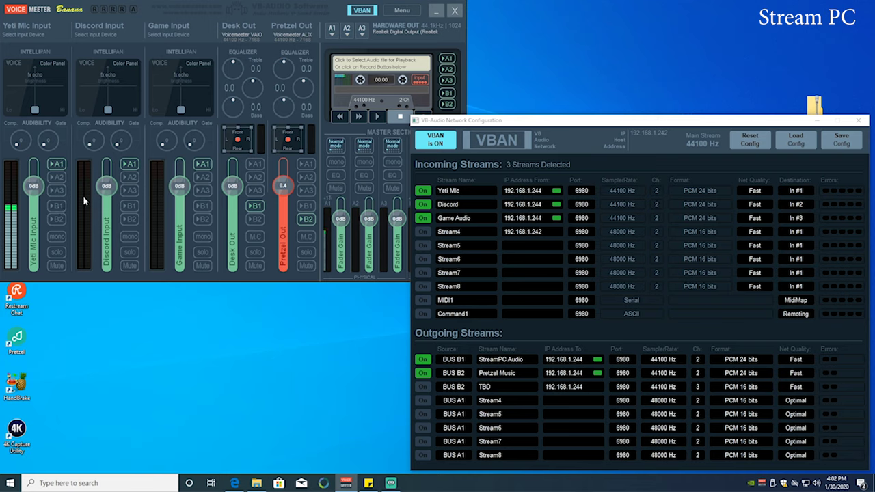
click(255, 206)
Step: Send a Test Follow alert from the Streamlabs Alert Box page, then minimize the browser
click(817, 484)
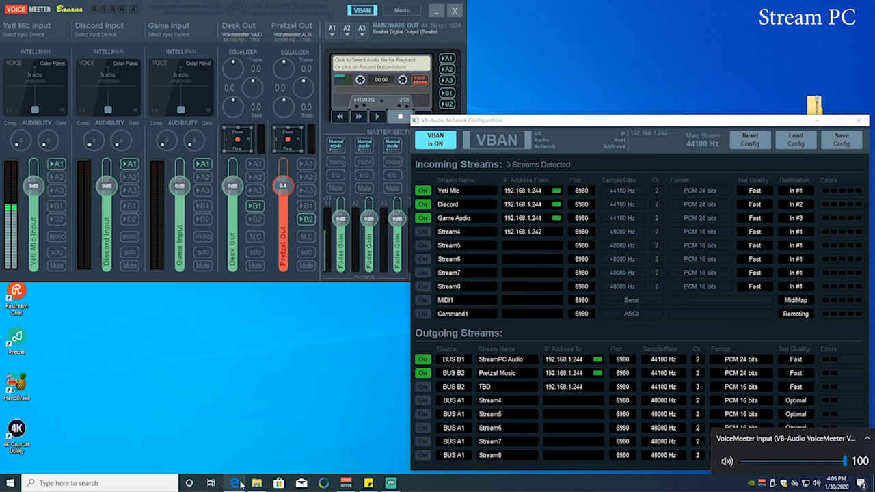
mouse_move(241, 484)
click(236, 424)
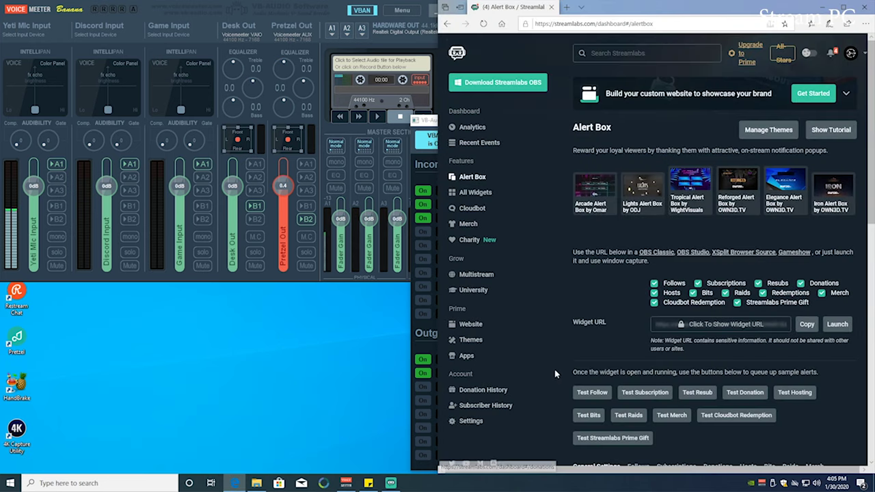
click(593, 397)
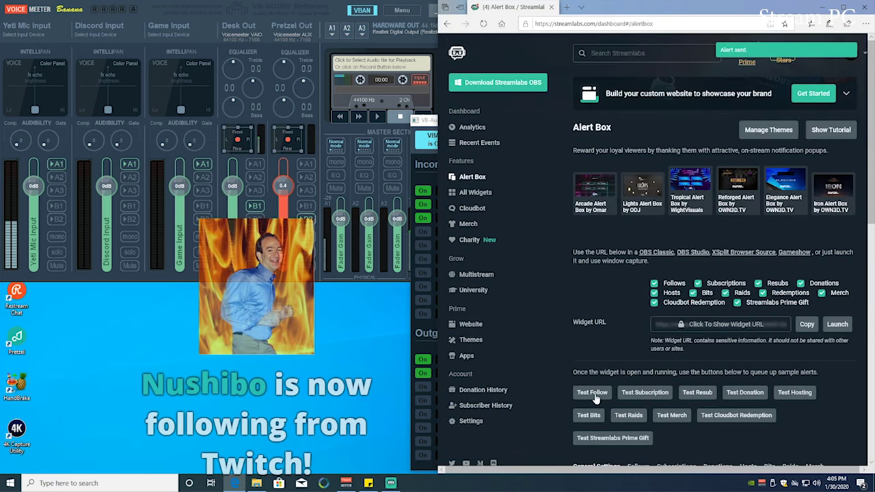
click(824, 8)
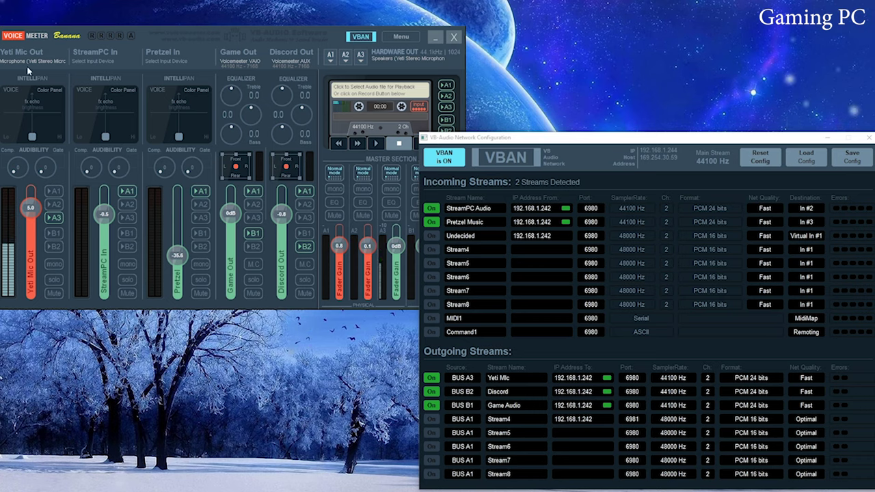
Step: Enable output A3 on the Gaming PC's Yeti Mic Out strip
click(59, 218)
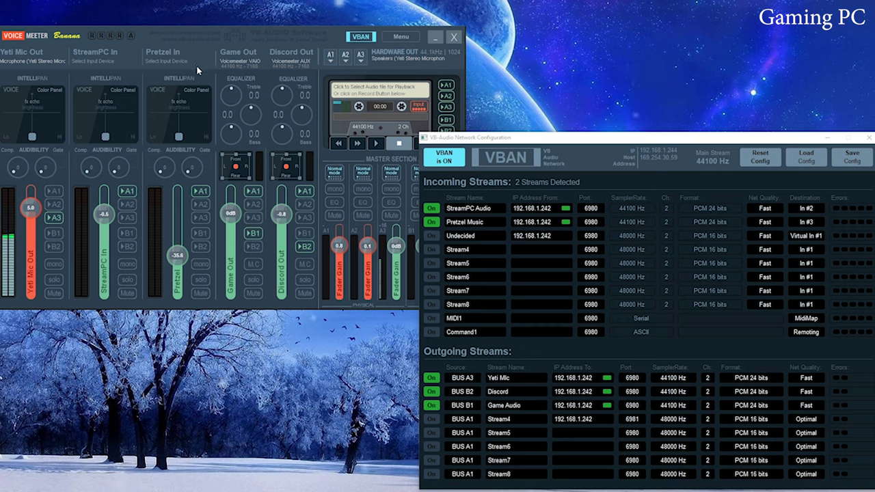
Step: Turn off the A1 output on the Pretzel In strip
click(200, 191)
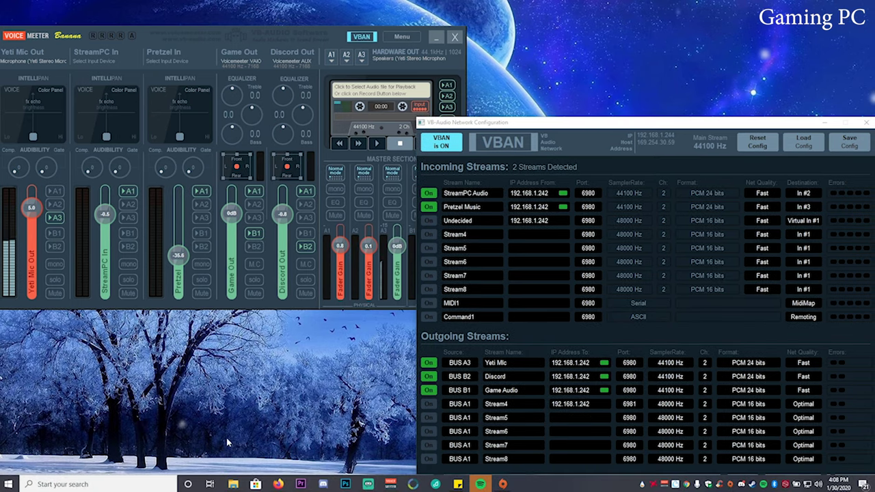
Step: Show the Windows volume flyout from the system tray speaker icon
click(818, 484)
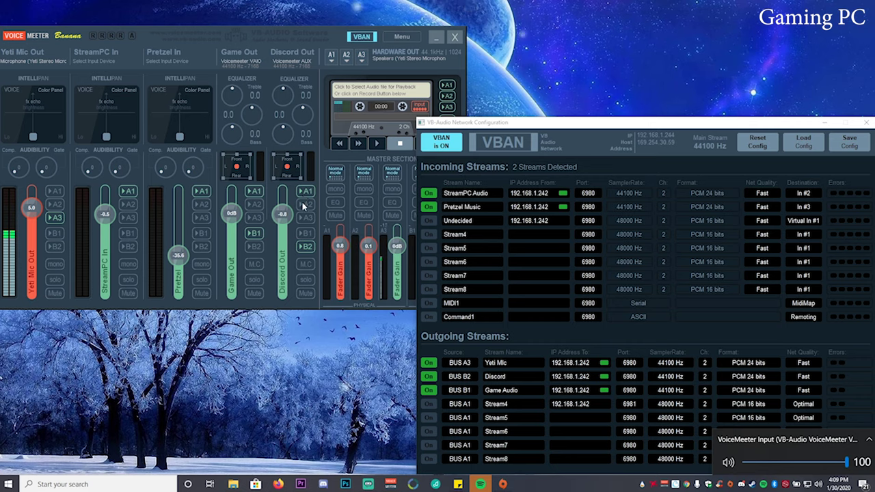
Step: Route Discord Out to bus B2 and expand the Windows playback device list
click(304, 247)
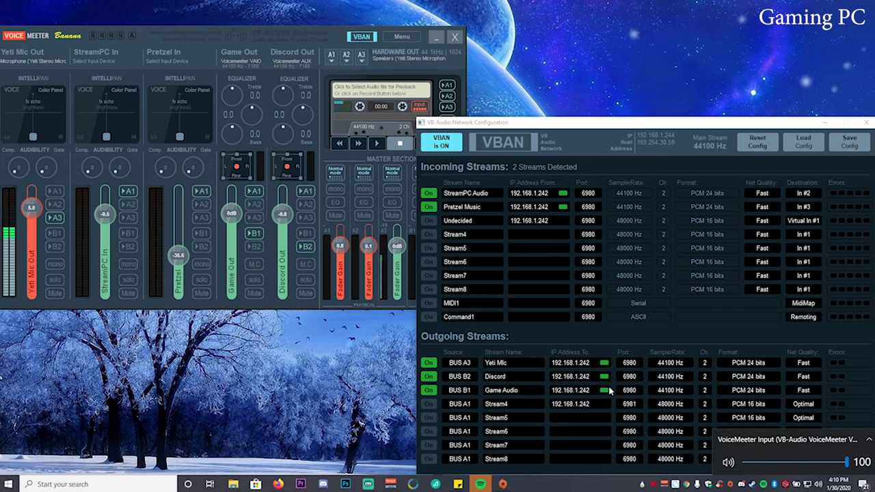
click(869, 440)
Step: Select 'VoiceMeeter Input (VB-Audio VoiceMeeter VAIO)' in the volume flyout as the Windows playback device
click(787, 477)
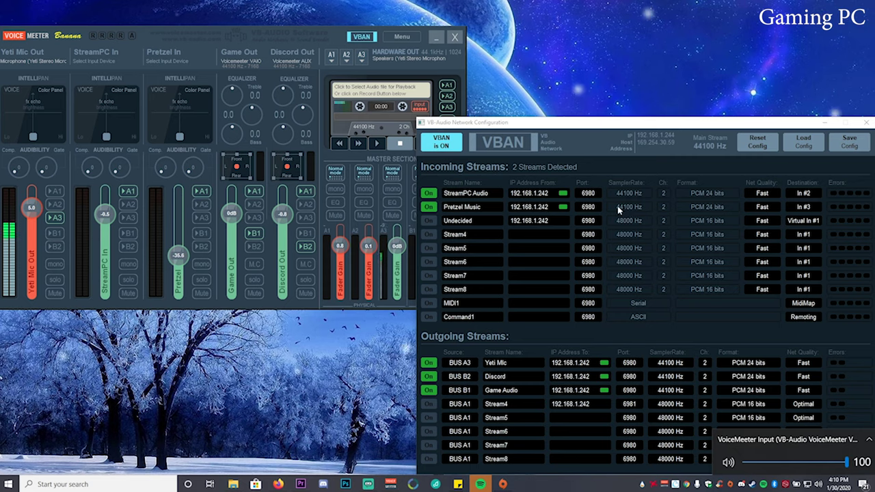